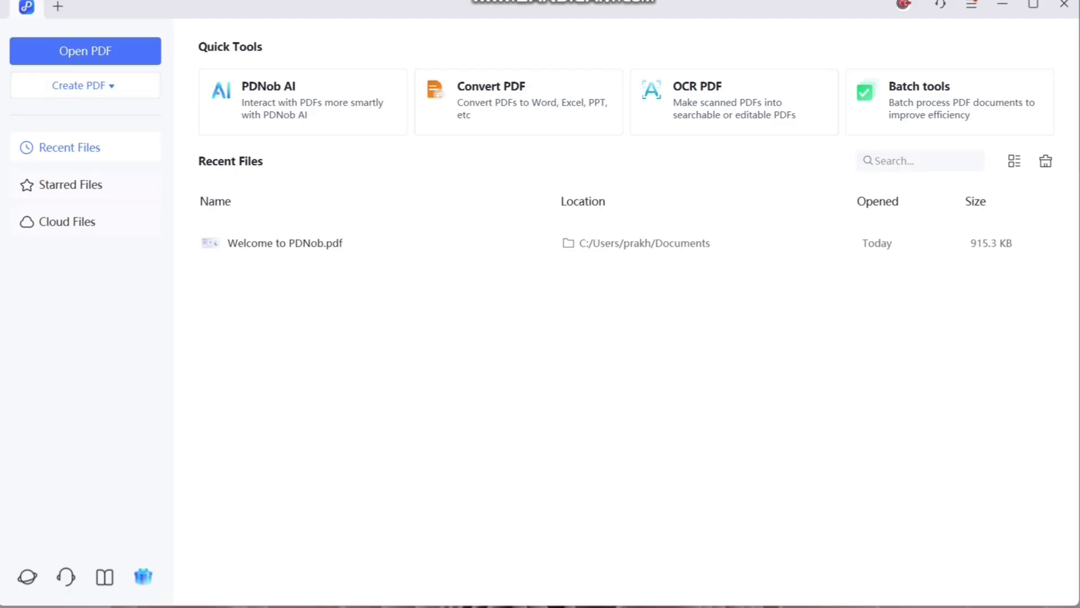
# Create a PDF from file using the chart image in Downloads.
pyautogui.click(83, 86)
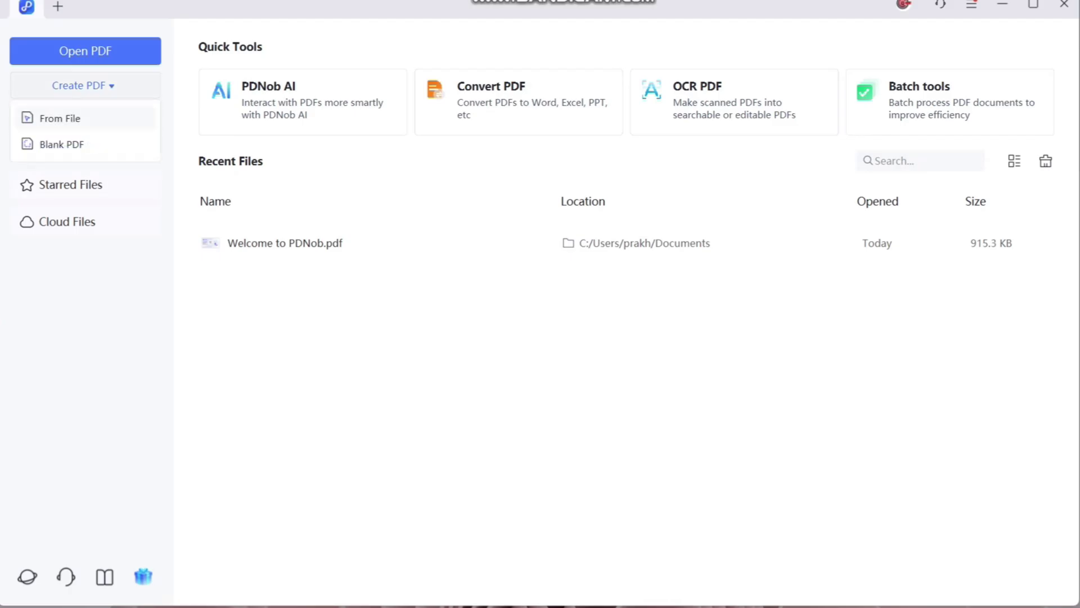
pyautogui.click(59, 119)
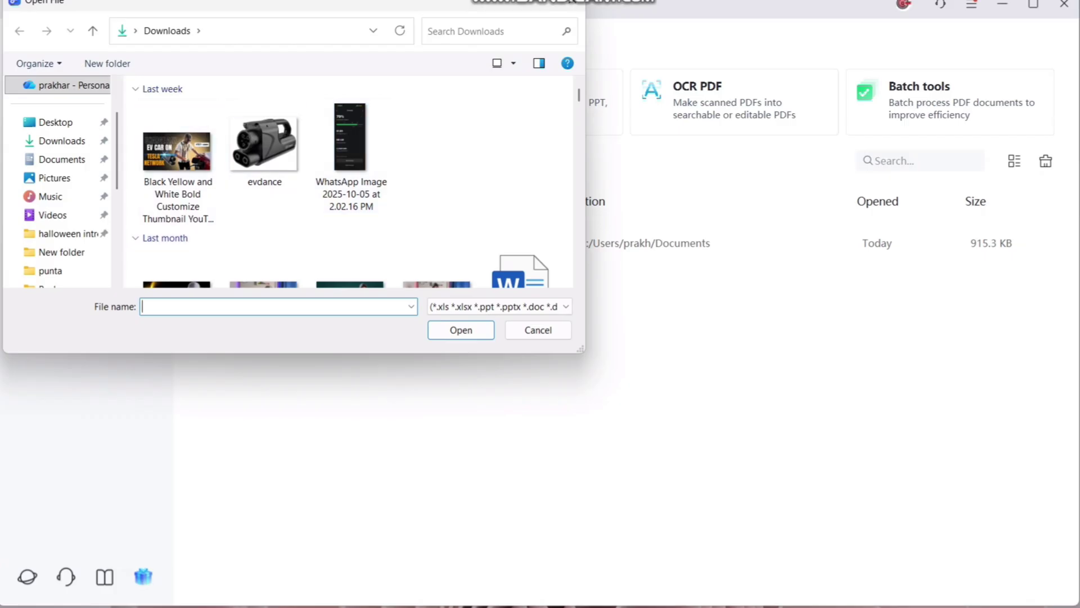
pyautogui.scroll(-3, 351, 187)
pyautogui.scroll(1, 350, 186)
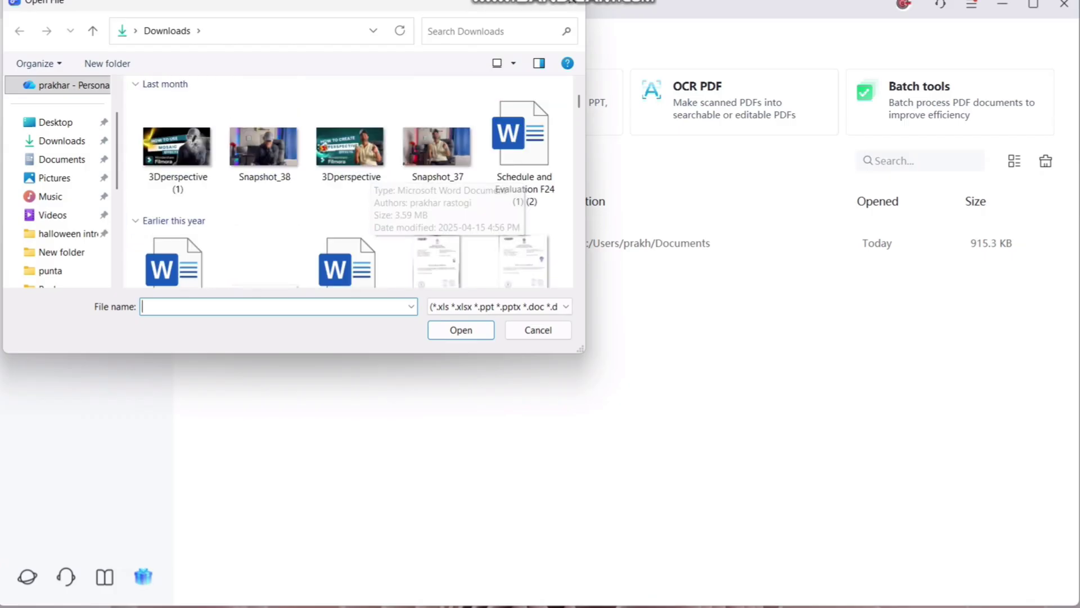
pyautogui.scroll(2, 350, 168)
pyautogui.scroll(-1, 350, 169)
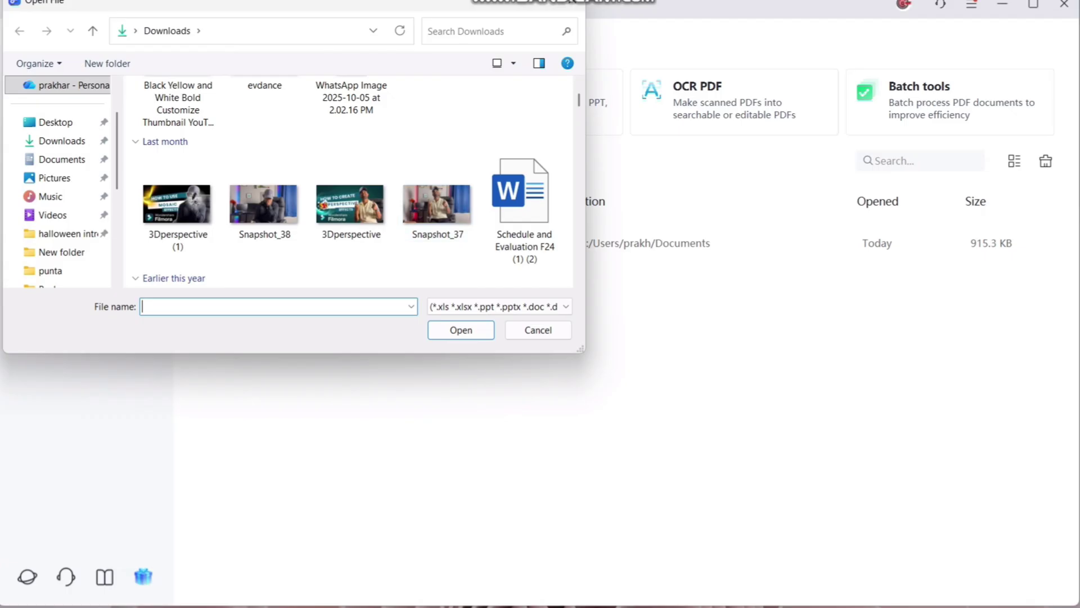
pyautogui.scroll(-3, 350, 203)
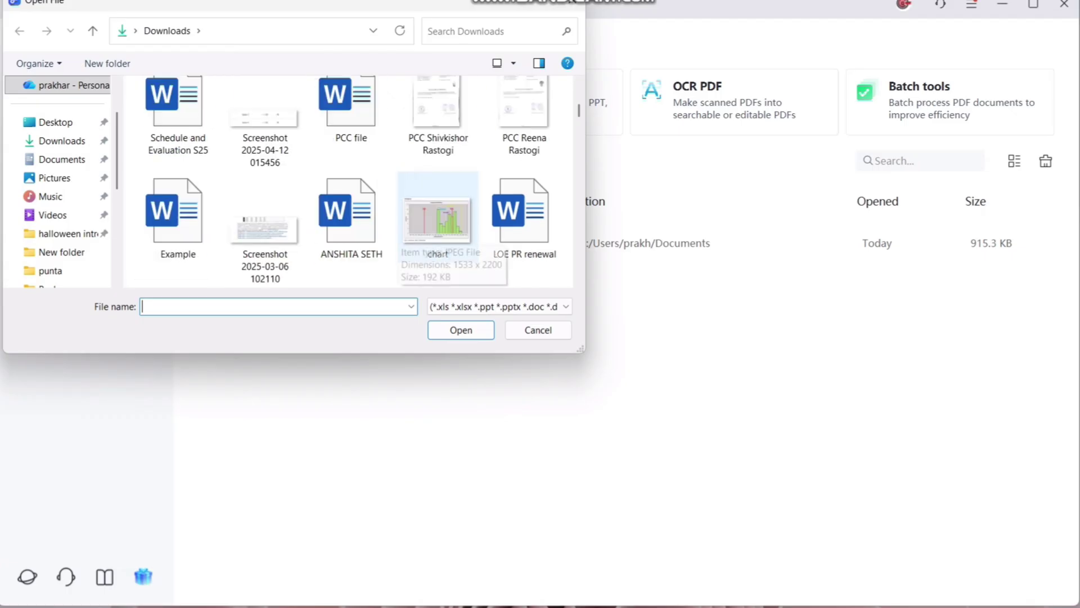
pyautogui.click(437, 215)
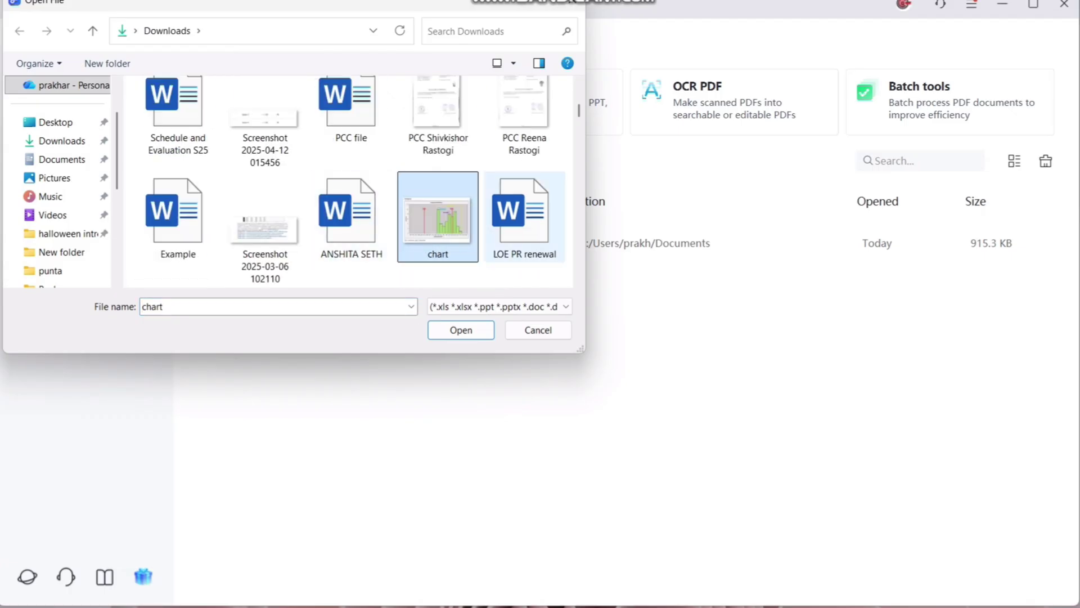
pyautogui.click(461, 330)
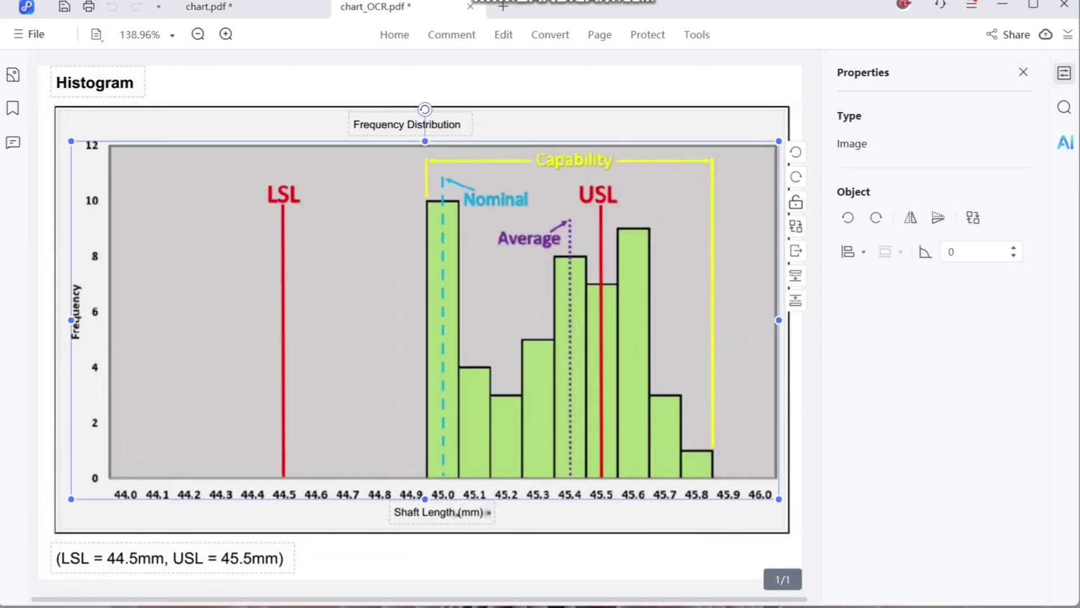
# Resize and reposition the histogram image, then edit its 'Frequency Distribution' title text.
pyautogui.moveTo(425, 140)
pyautogui.mouseDown()
pyautogui.moveTo(425, 165)
pyautogui.moveTo(425, 151)
pyautogui.mouseUp()
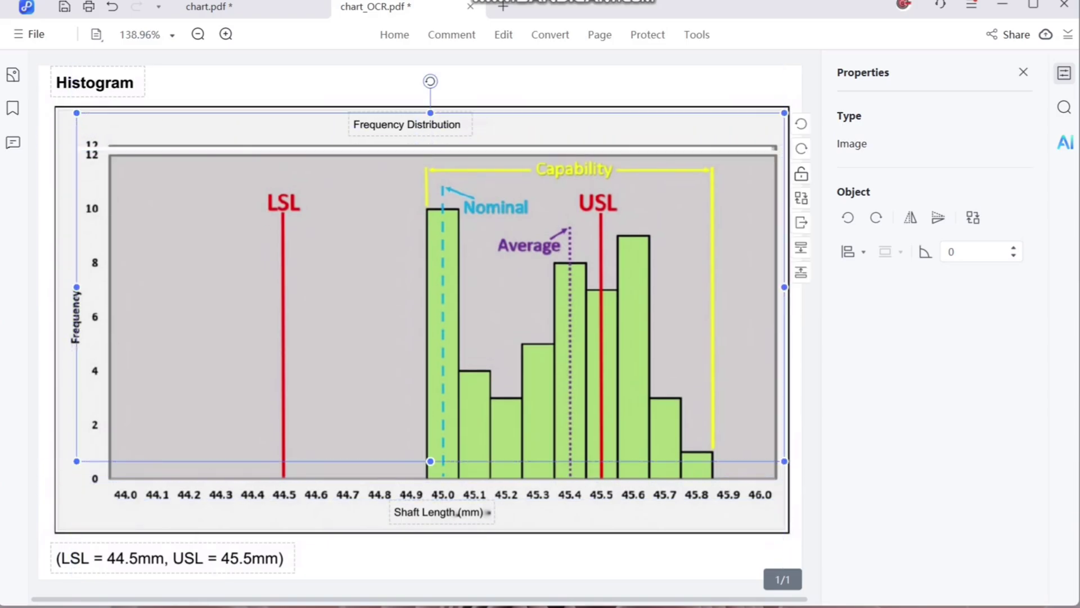
pyautogui.moveTo(422, 321)
pyautogui.mouseDown()
pyautogui.moveTo(427, 284)
pyautogui.moveTo(512, 224)
pyautogui.moveTo(483, 278)
pyautogui.moveTo(473, 276)
pyautogui.mouseUp()
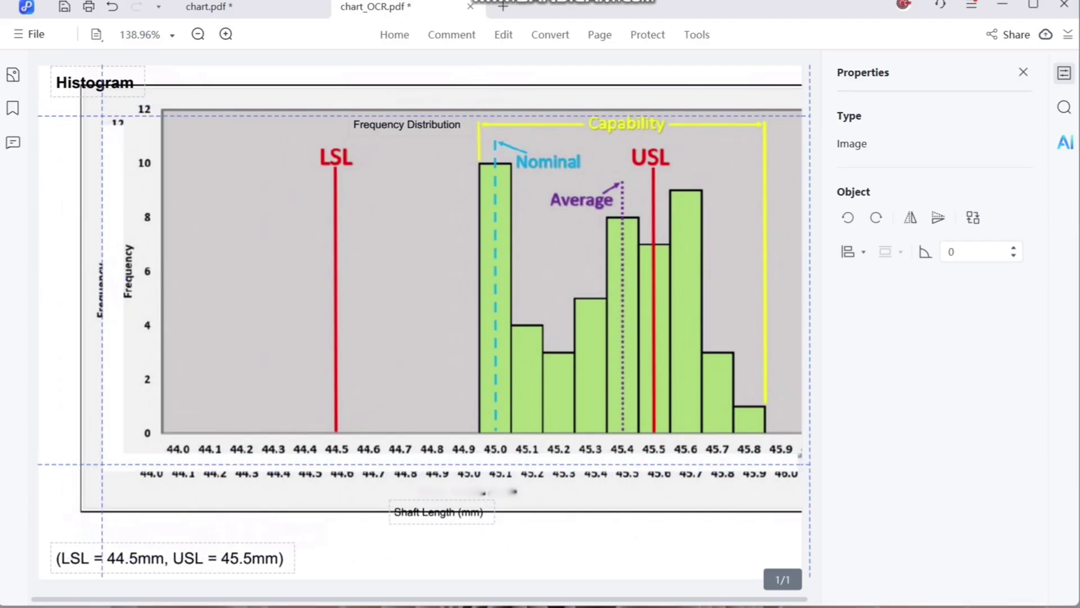
pyautogui.moveTo(473, 277)
pyautogui.mouseDown()
pyautogui.moveTo(450, 299)
pyautogui.moveTo(456, 291)
pyautogui.mouseUp()
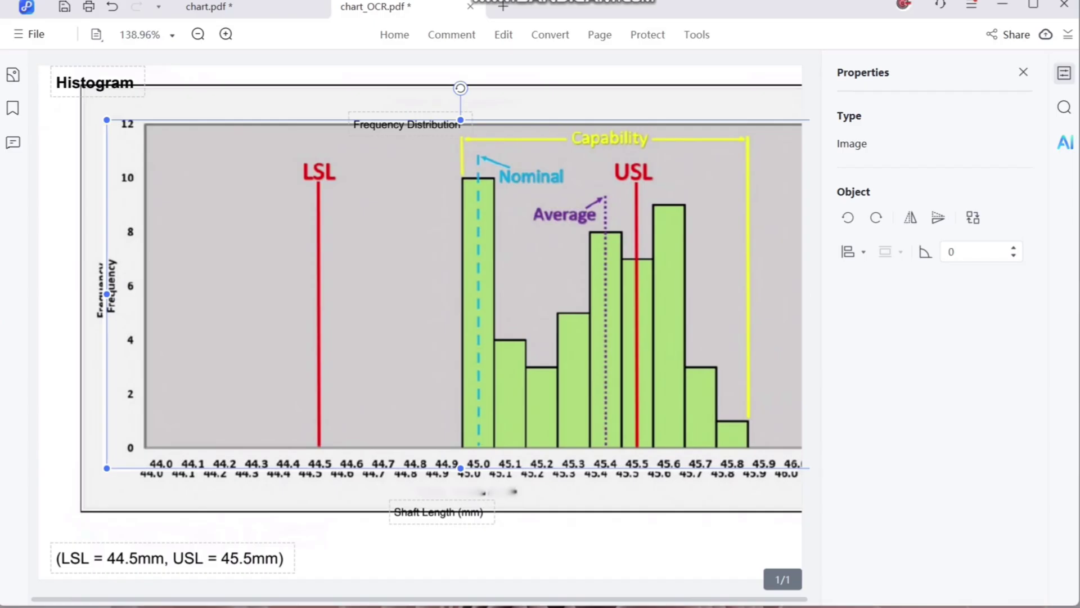
pyautogui.doubleClick(435, 124)
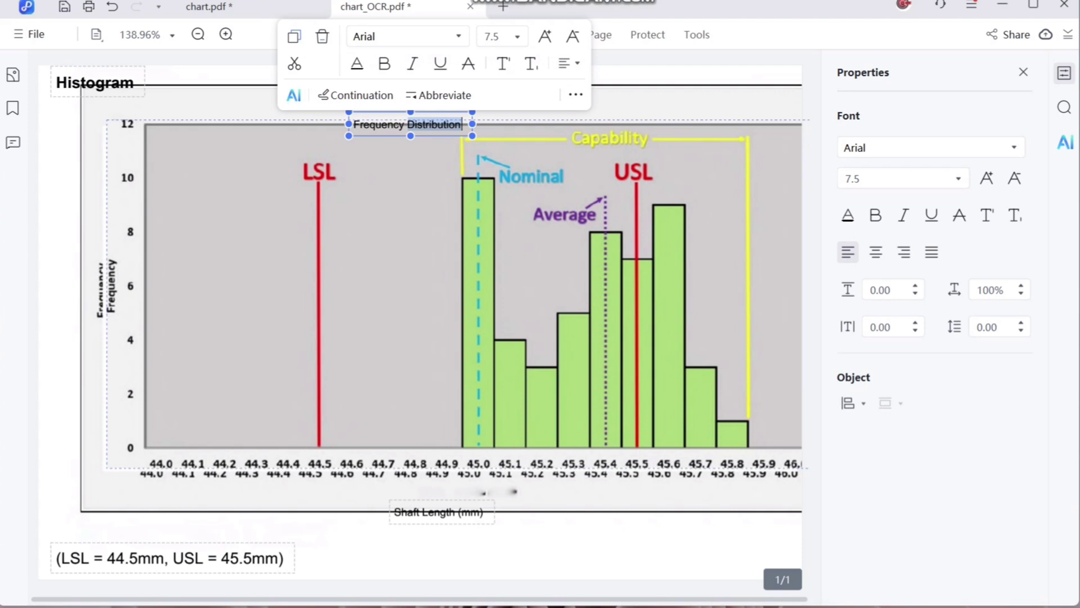
pyautogui.write('dadafasf')
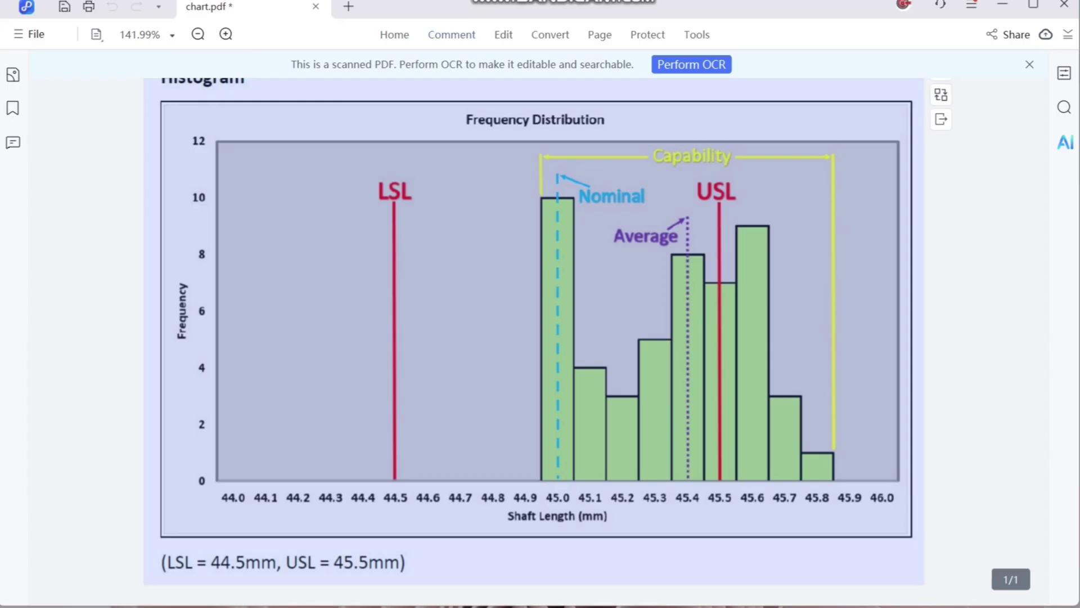
# Bring up Save as, review the file types, and cancel without saving.
pyautogui.click(34, 35)
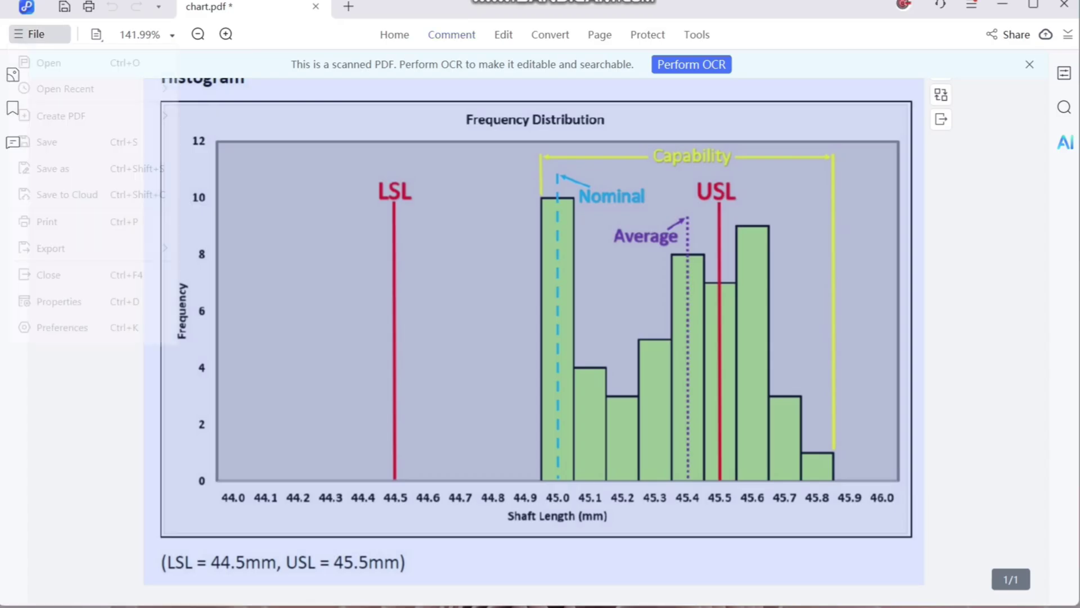
pyautogui.click(53, 167)
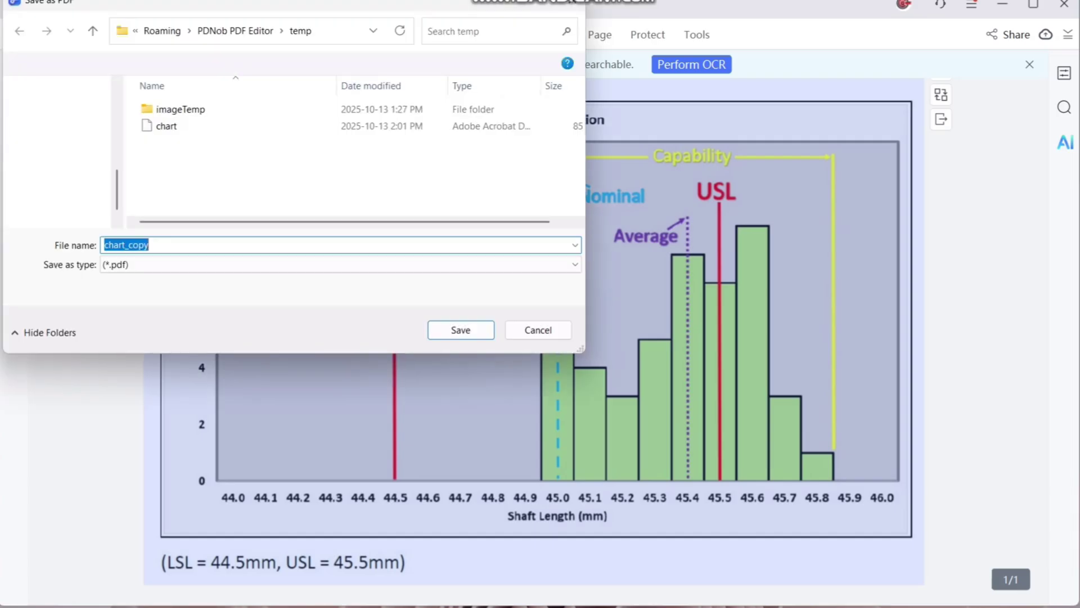
pyautogui.click(337, 264)
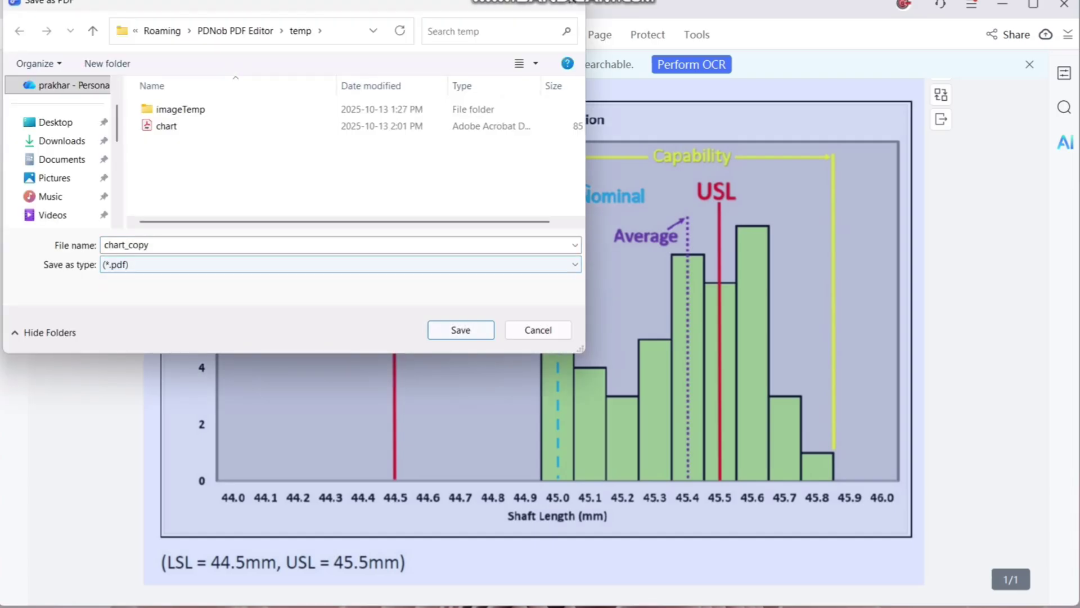
pyautogui.click(460, 329)
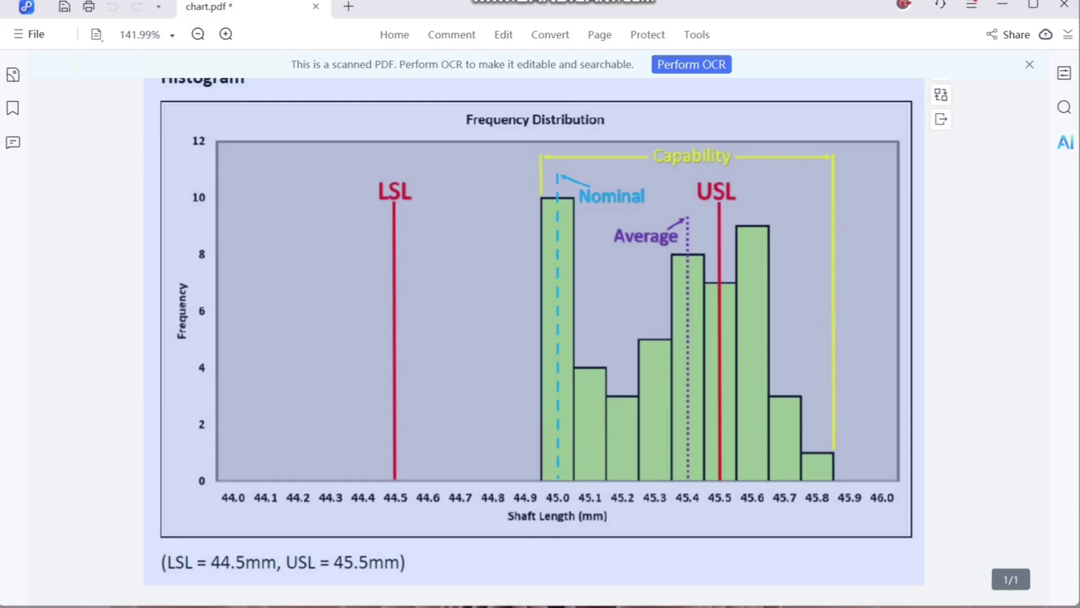
# Close chart.pdf and discard it at the unsaved-file prompt.
pyautogui.click(316, 6)
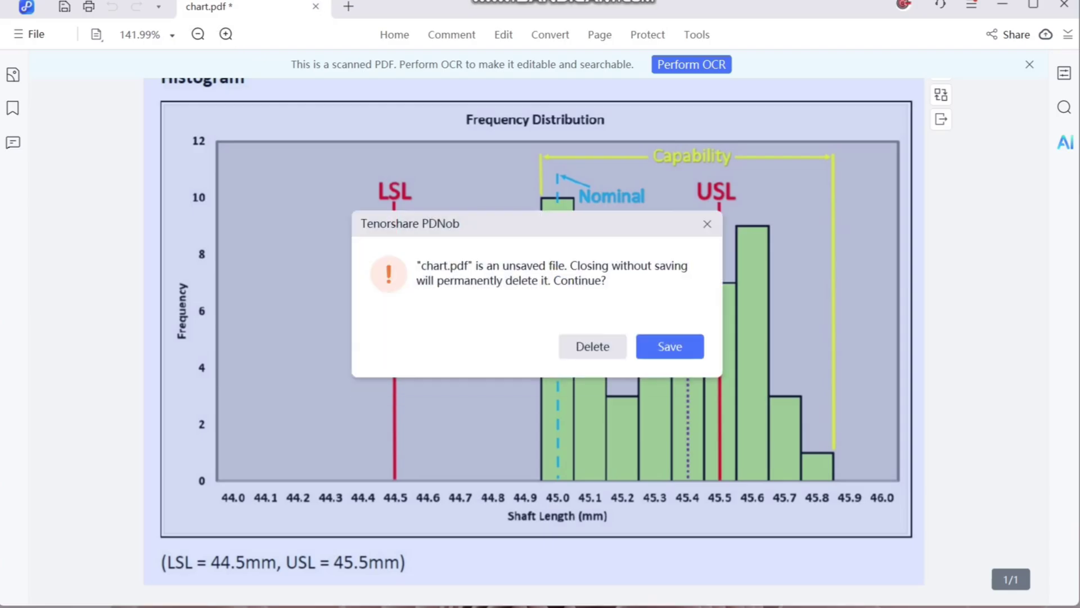
pyautogui.click(592, 346)
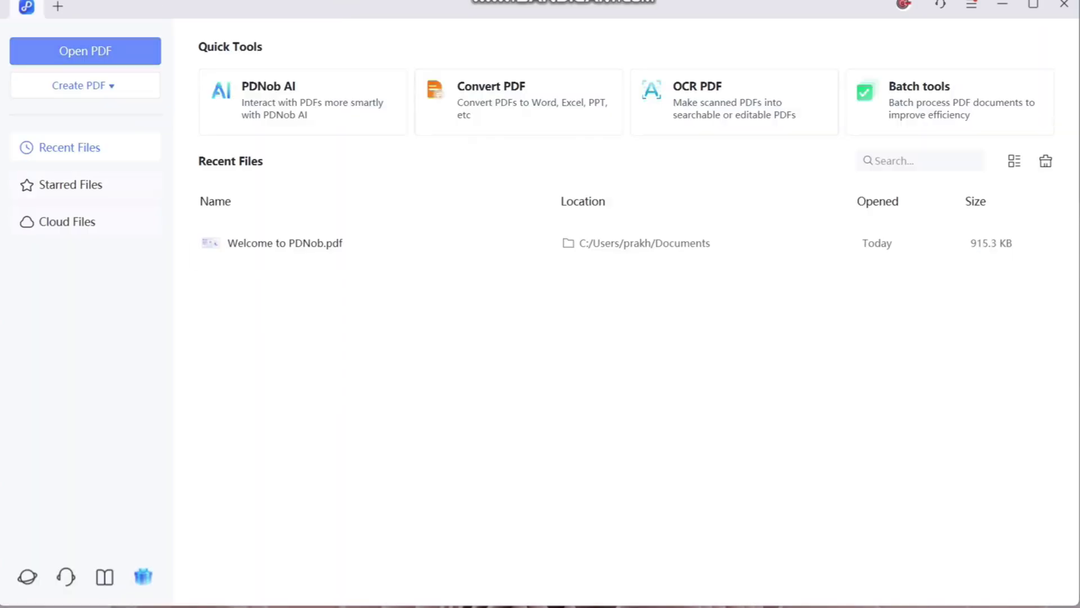
# Open Itinerary (2).pdf from Downloads via Ctrl+O and show the Convert options.
pyautogui.hotkey('ctrl', 'o')
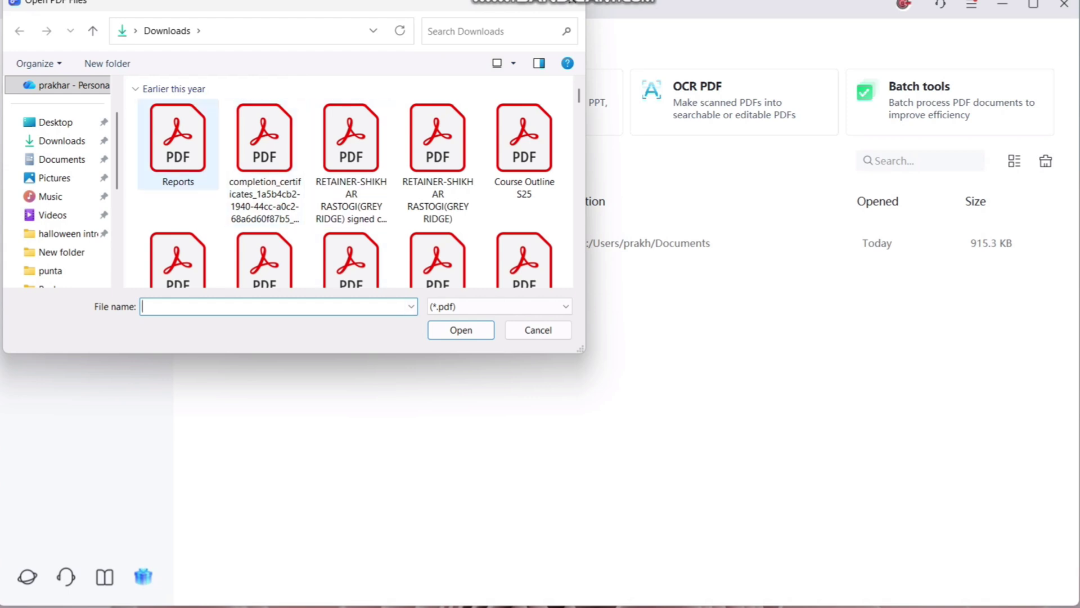
pyautogui.scroll(-5, 178, 169)
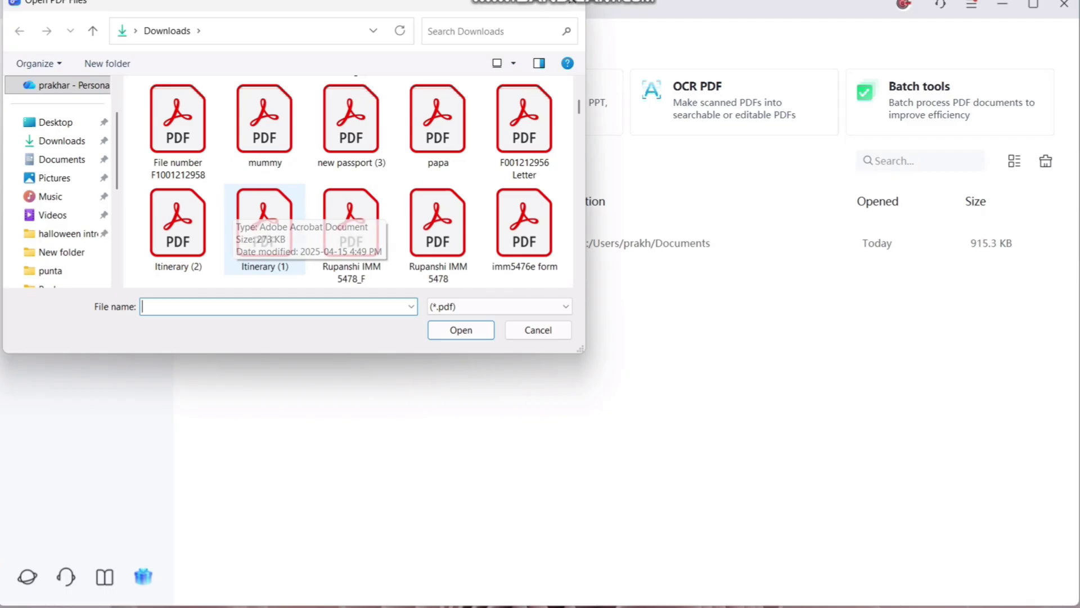
pyautogui.scroll(-1, 178, 168)
pyautogui.click(177, 144)
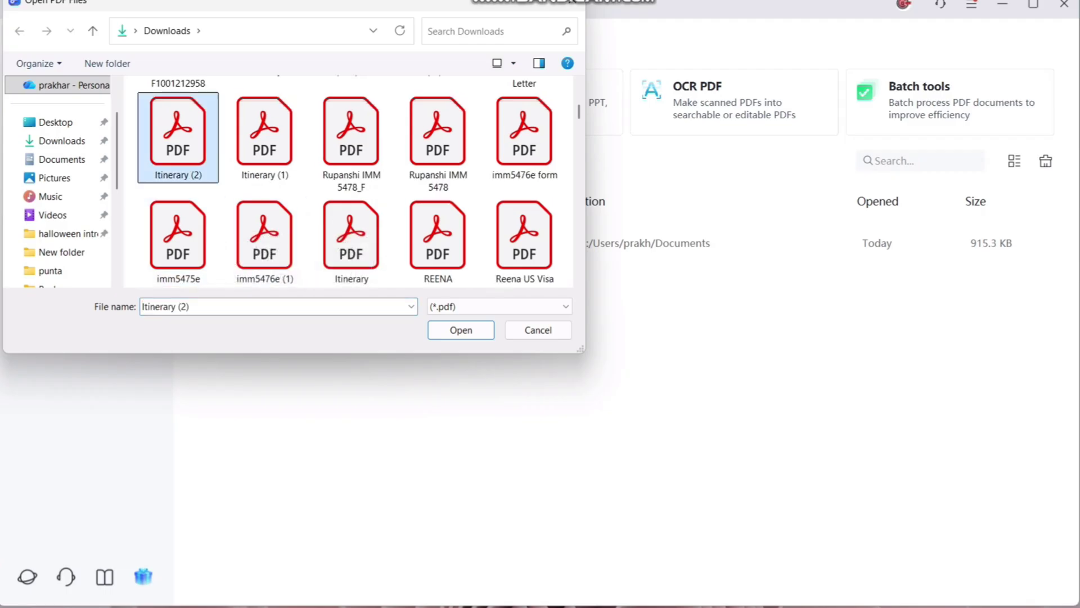
pyautogui.press('Return')
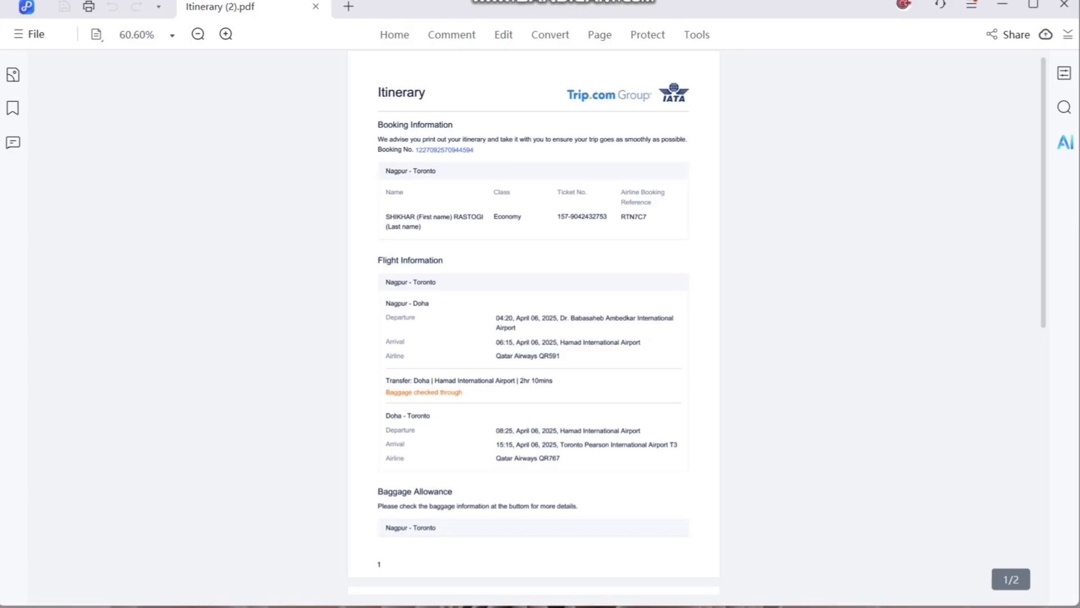
pyautogui.scroll(-4, 534, 321)
pyautogui.scroll(-2, 534, 321)
pyautogui.scroll(3, 534, 321)
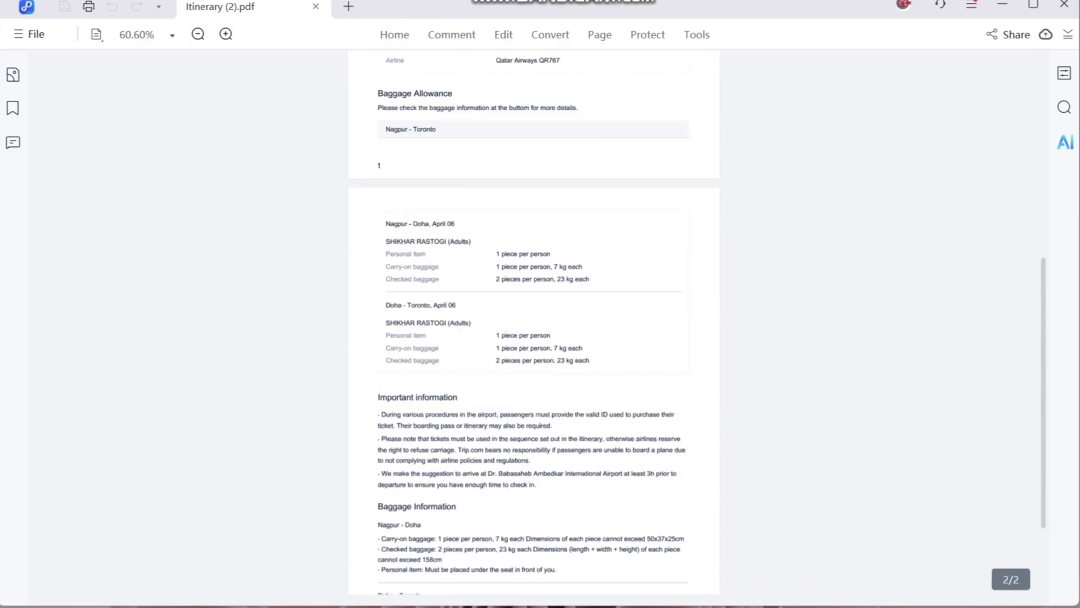
pyautogui.scroll(4, 533, 321)
pyautogui.scroll(2, 534, 321)
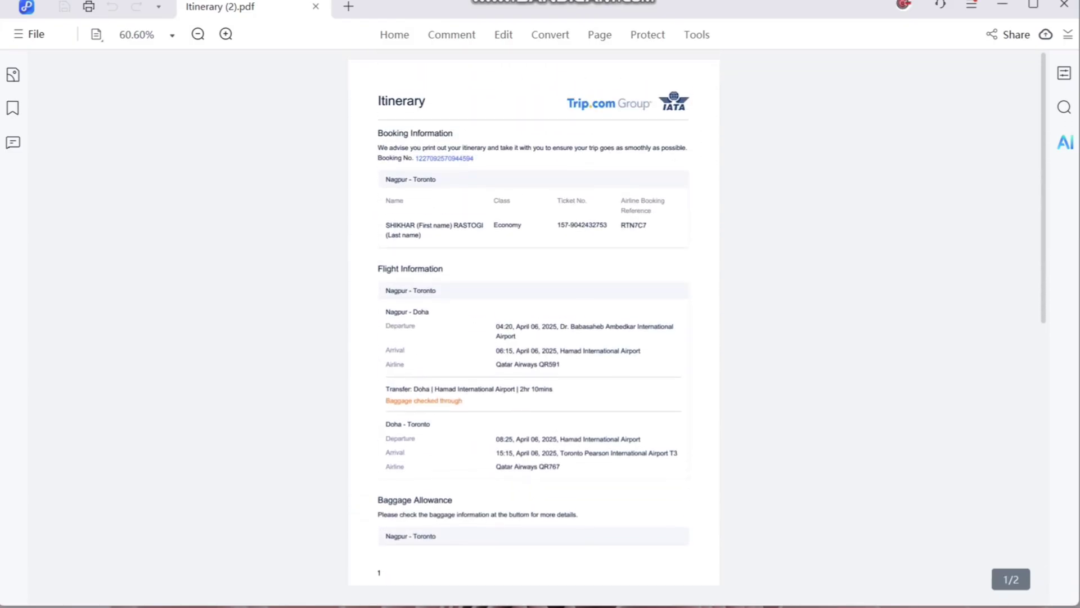
pyautogui.click(550, 34)
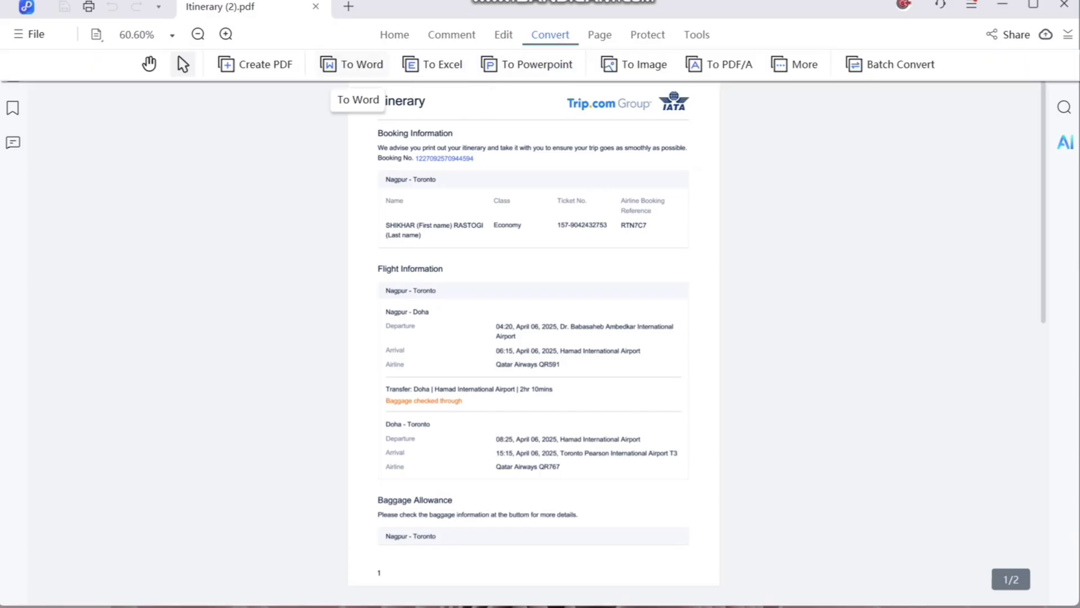
# Convert the itinerary to Word (*.docx) in the source directory.
pyautogui.click(352, 65)
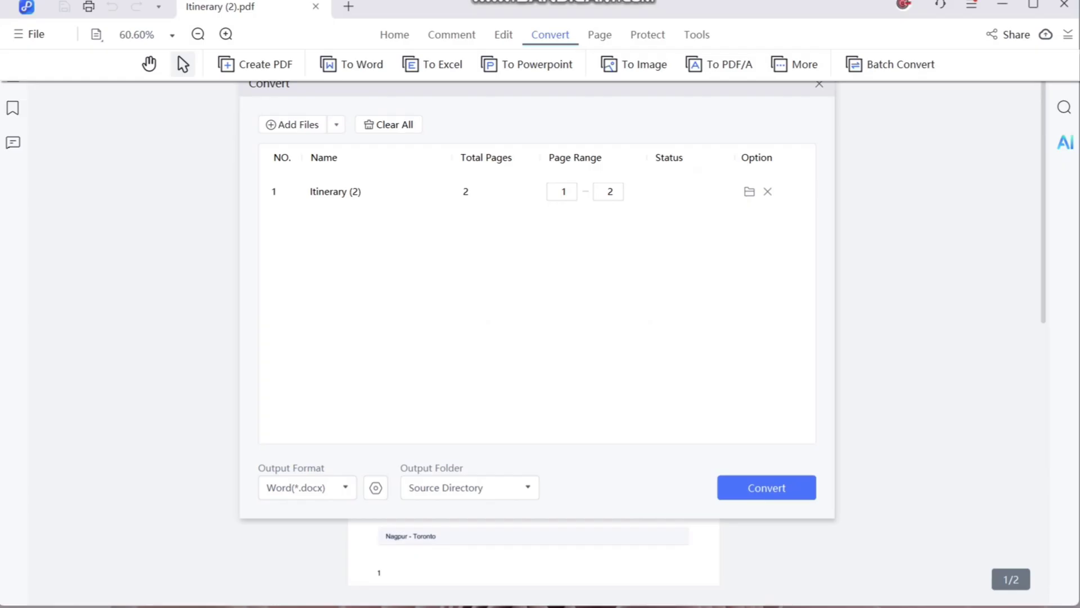
pyautogui.click(766, 486)
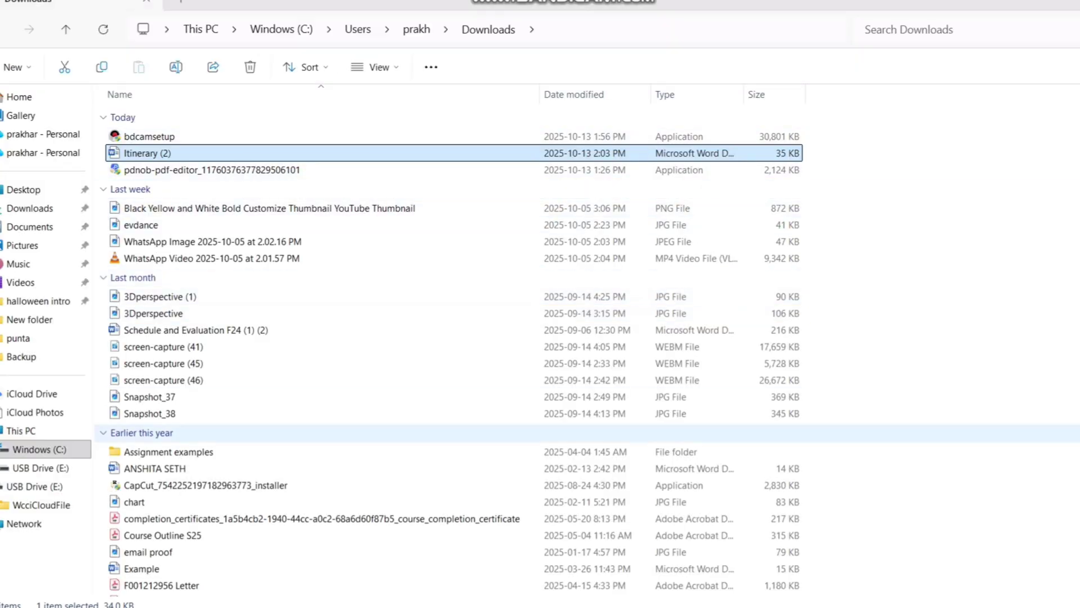
# Review the converted Itinerary (2).docx in Word, then close the Convert dialog.
pyautogui.press('Return')
pyautogui.scroll(-1, 532, 321)
pyautogui.scroll(-2, 532, 321)
pyautogui.scroll(-3, 532, 321)
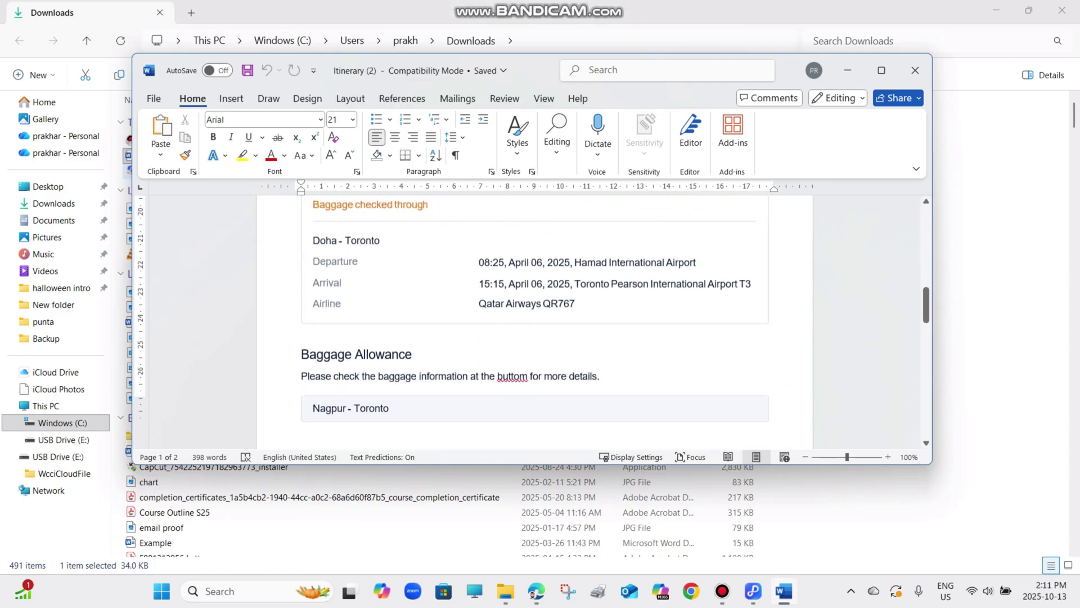
pyautogui.scroll(-3, 533, 320)
pyautogui.scroll(-2, 532, 322)
pyautogui.scroll(-2, 532, 321)
pyautogui.scroll(-2, 532, 320)
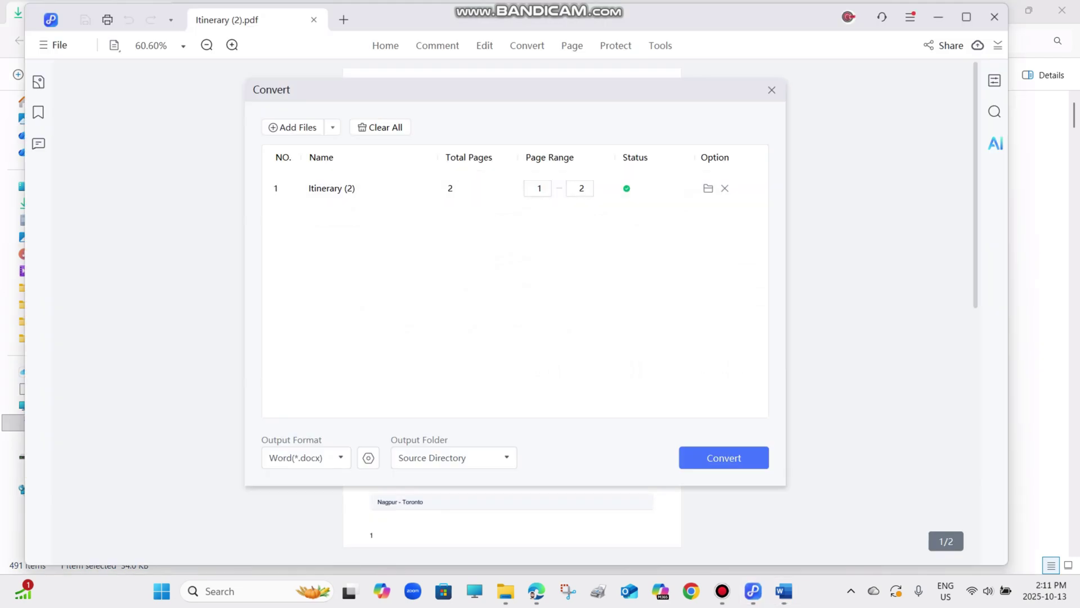
pyautogui.click(772, 90)
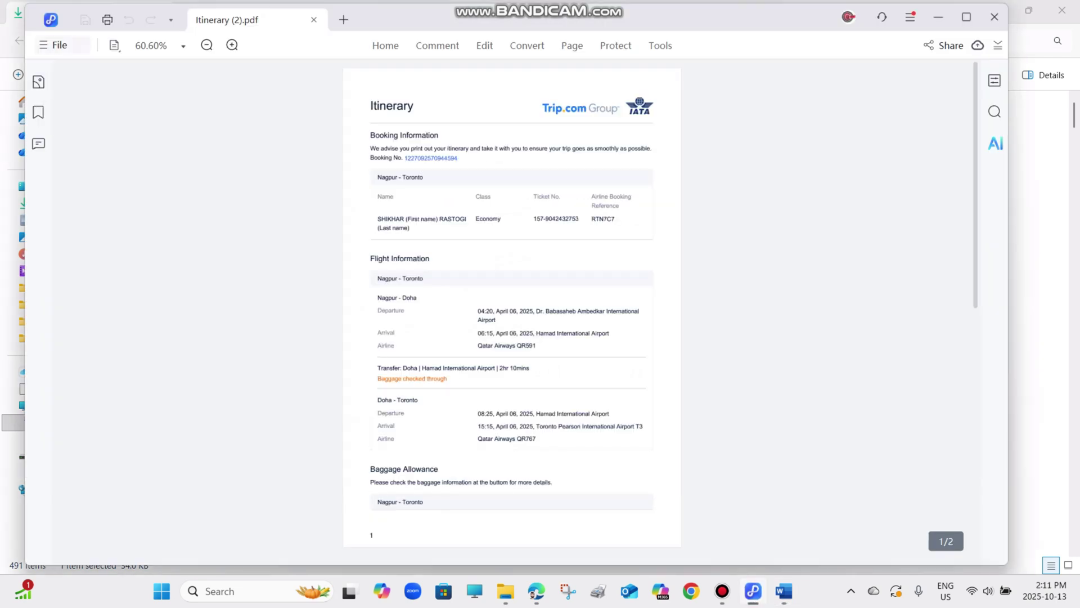
# Review the itinerary PDF's file properties, glancing at the Downloads window, then dismiss them.
pyautogui.click(60, 45)
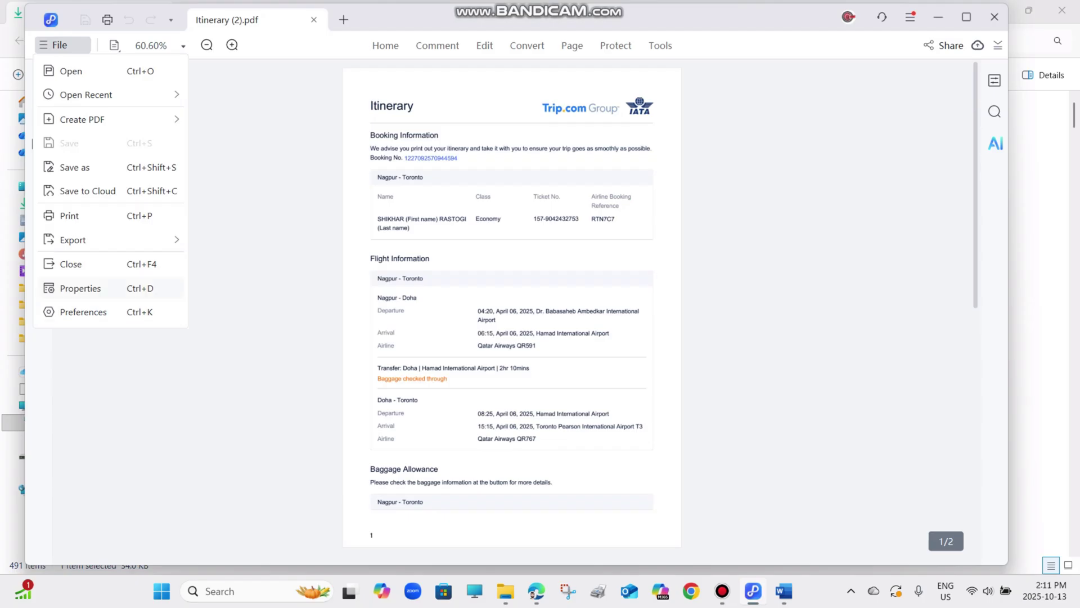
pyautogui.click(80, 288)
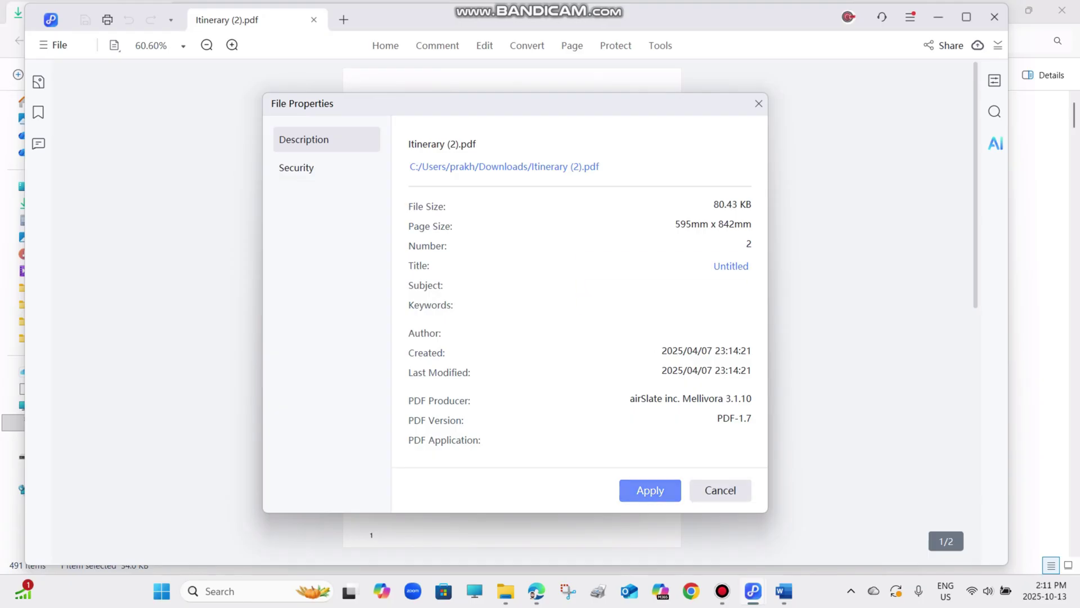
pyautogui.click(504, 166)
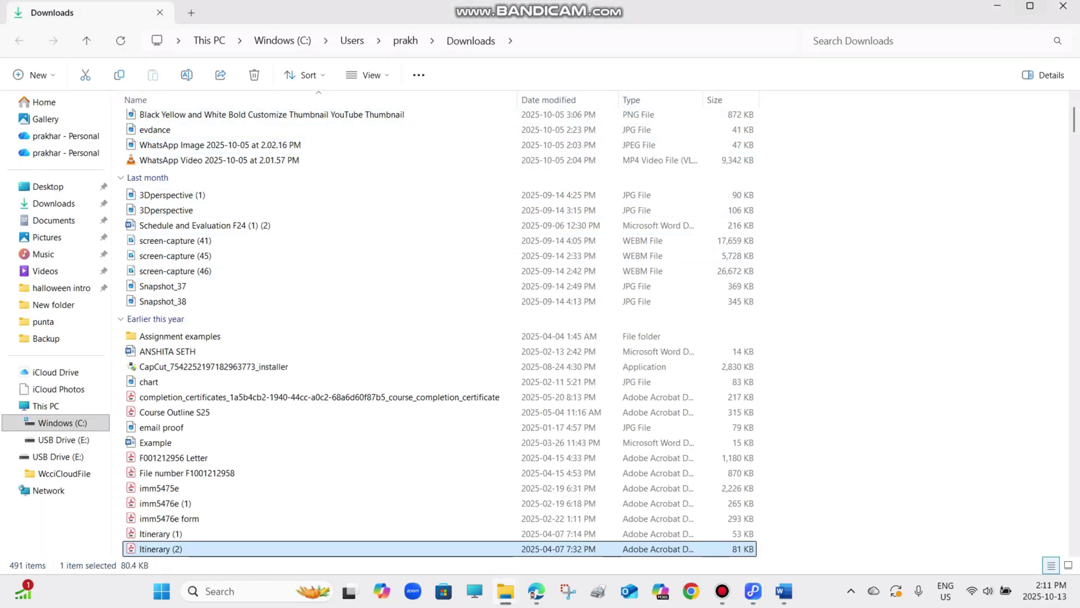
pyautogui.click(1062, 10)
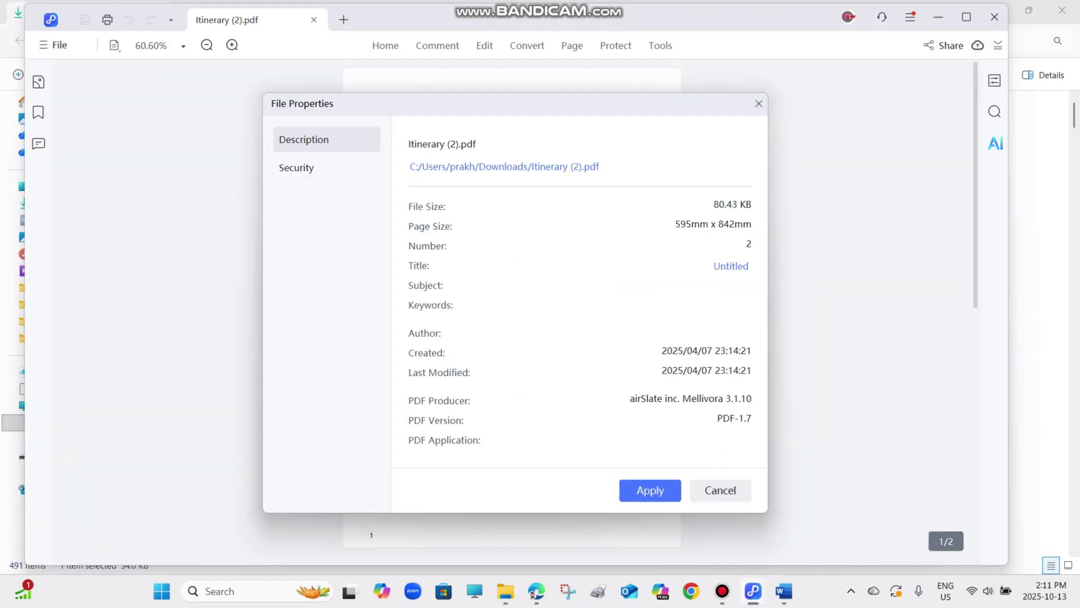
pyautogui.press('Escape')
# Show the itinerary's two pages as thumbnails in Page mode.
pyautogui.click(573, 46)
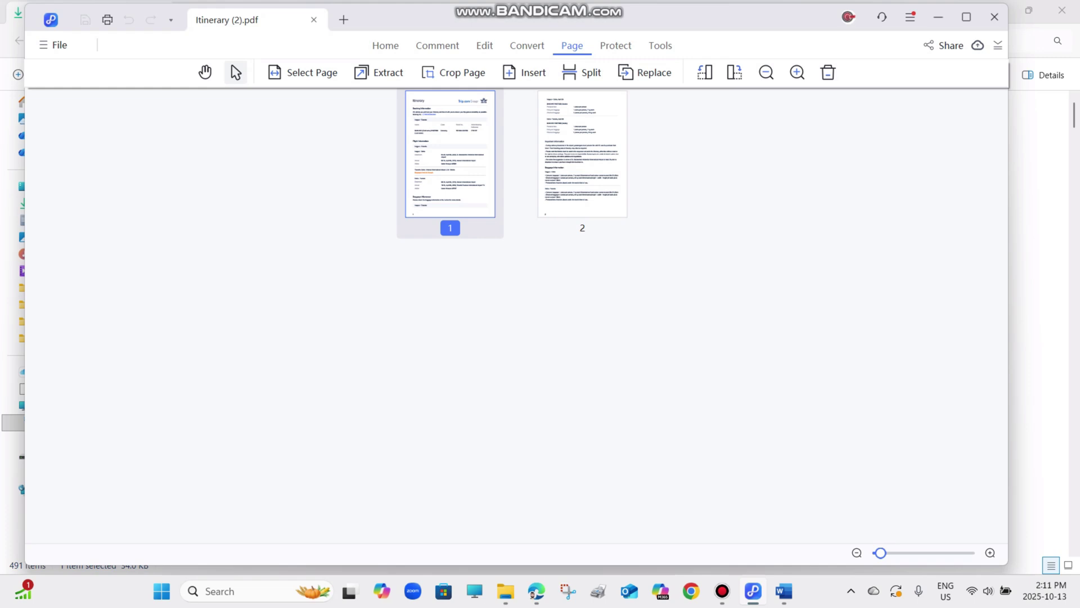
# Show the account panel with membership expiry, cloud space and AI credits.
pyautogui.click(848, 16)
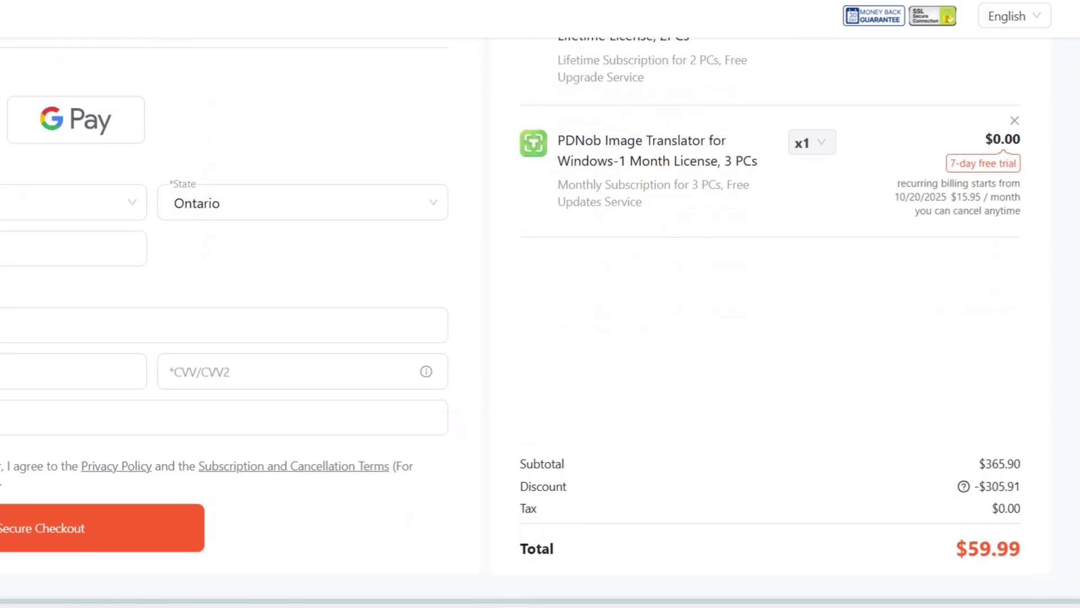
pyautogui.scroll(2, 540, 253)
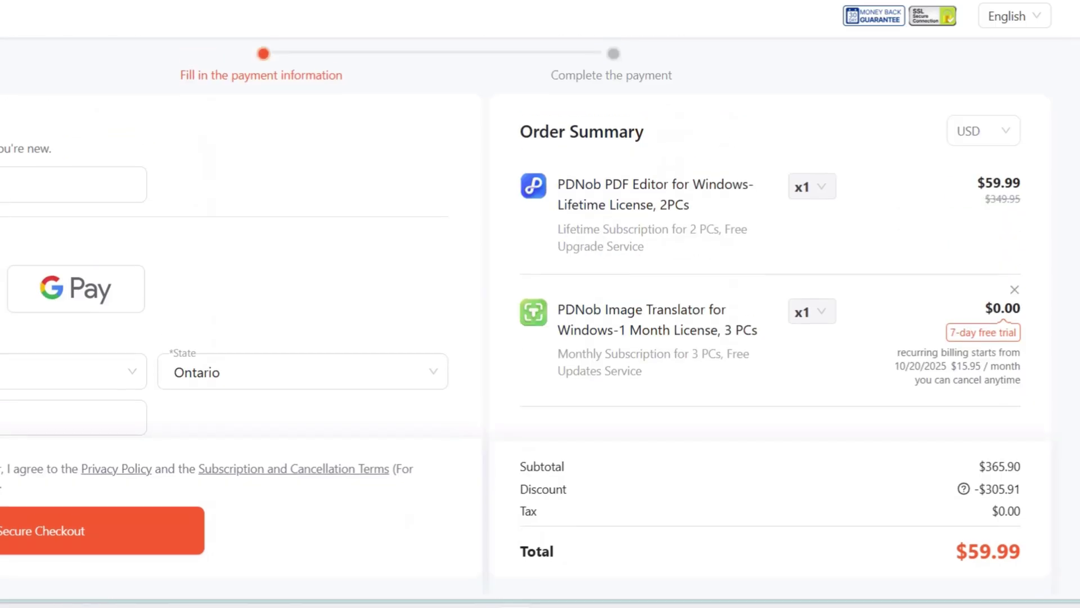